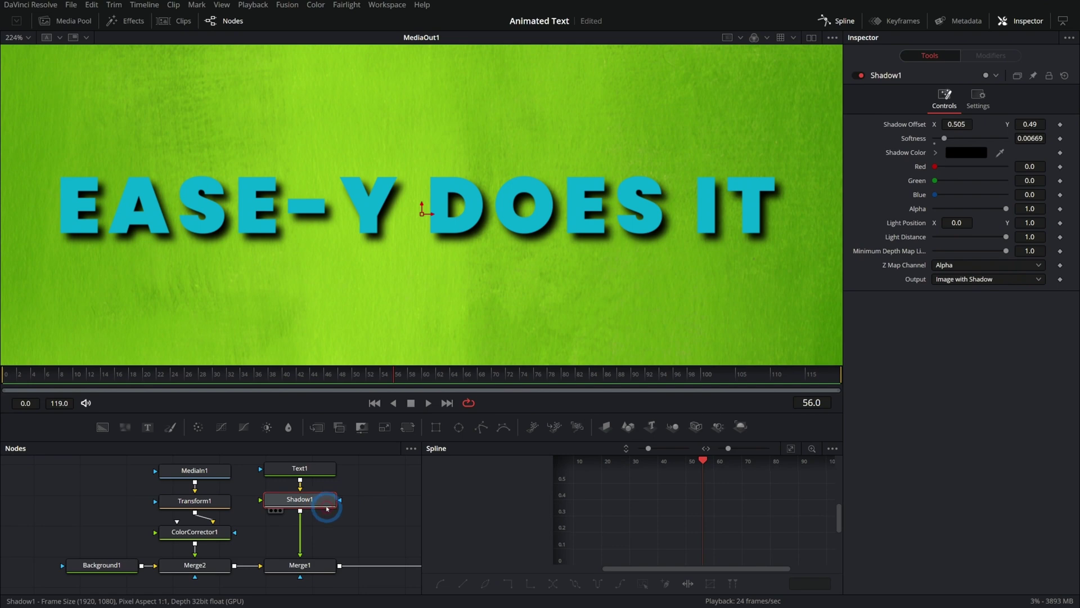
- Add a Transform node between the Shadow1 and Merge1 nodes
key("shift+space")
type("x")
key("Return")
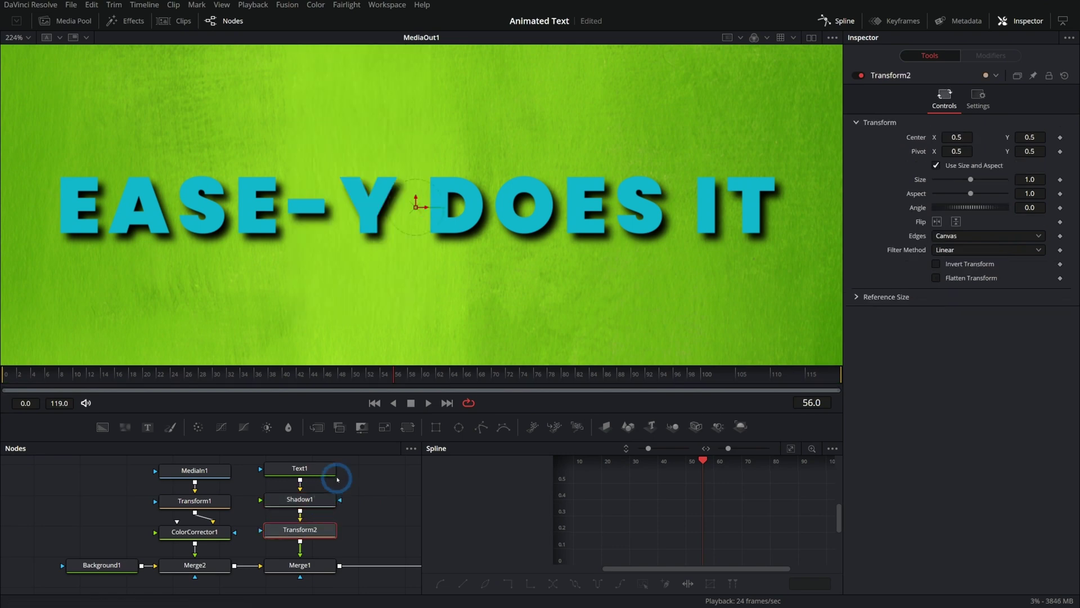
- Keyframe the new Transform's Size at 1.0 on frame 24 and 0.0 on frame 0
left_click_drag(970, 178, 972, 181)
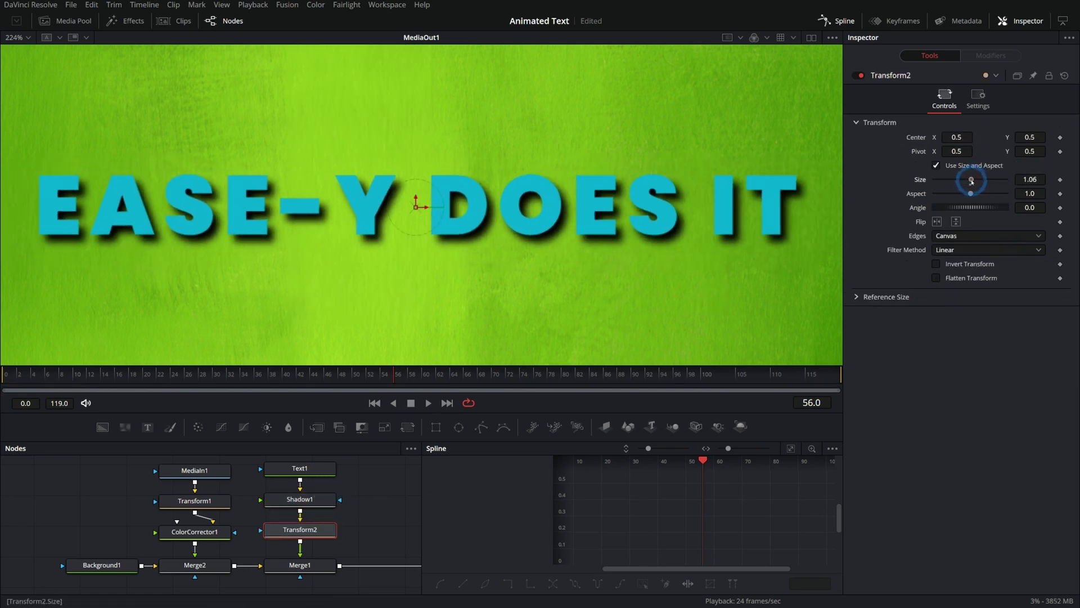
double_click(922, 180)
left_click_drag(112, 377, 171, 377)
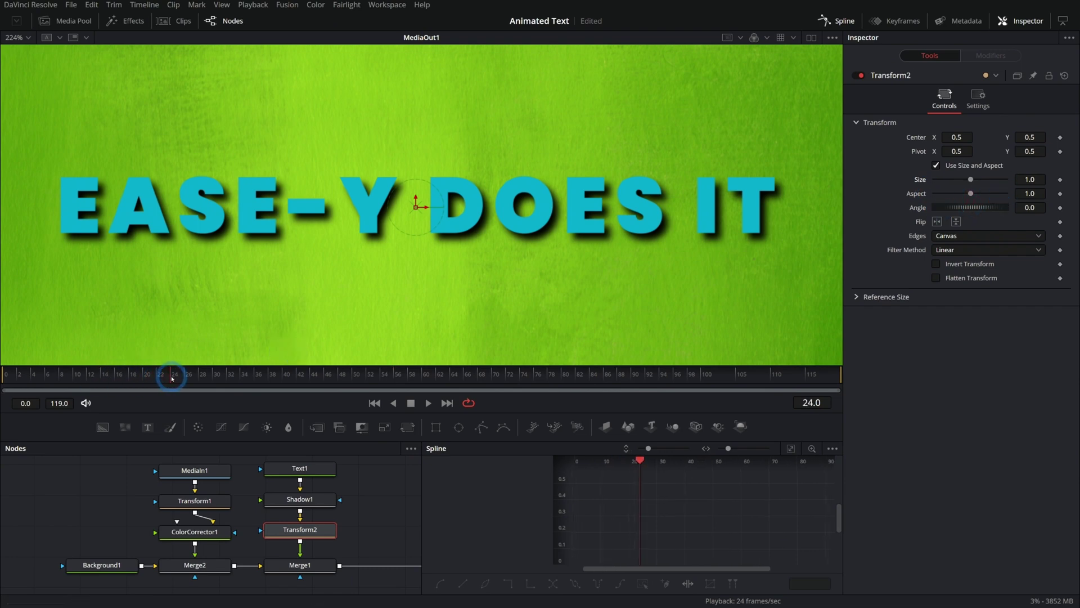
left_click(1059, 180)
left_click_drag(138, 374, 2, 374)
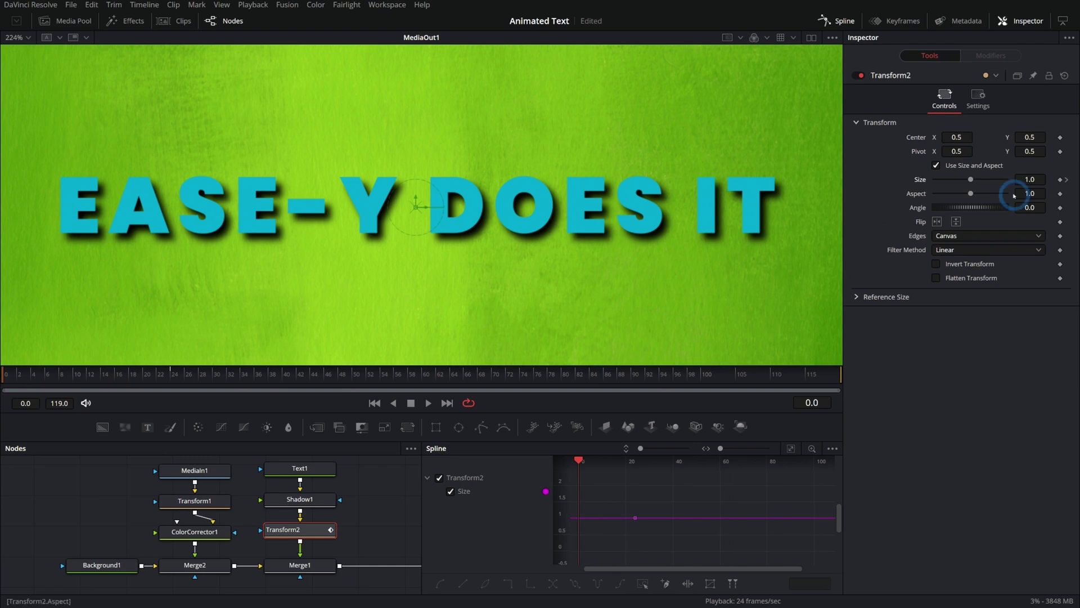
left_click_drag(969, 180, 933, 180)
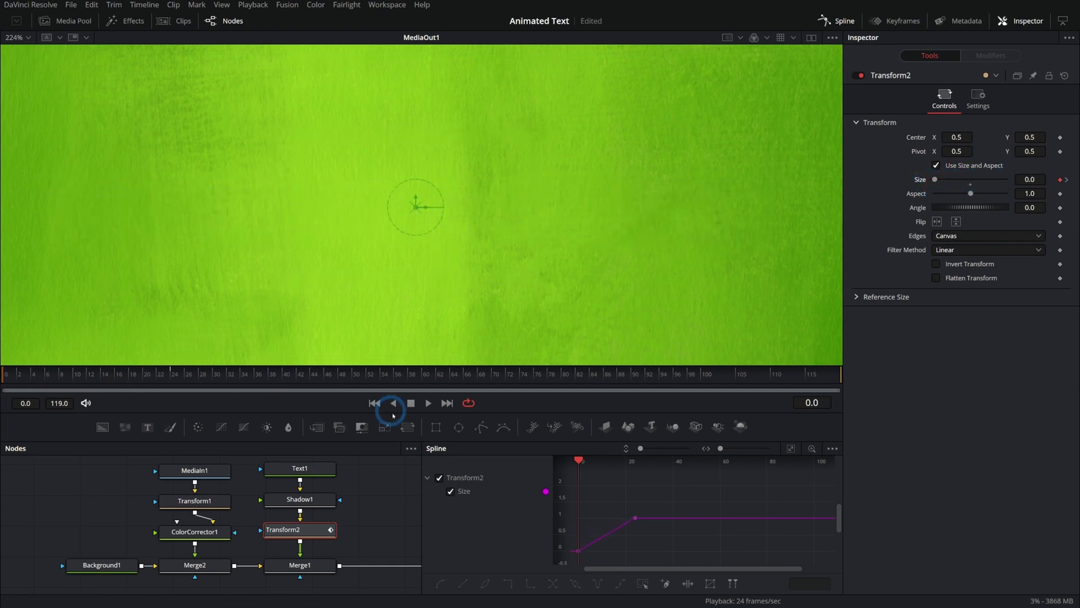
- Play through the text's scale-up and enlarge the Spline editor to fit the whole Size curve
left_click(411, 402)
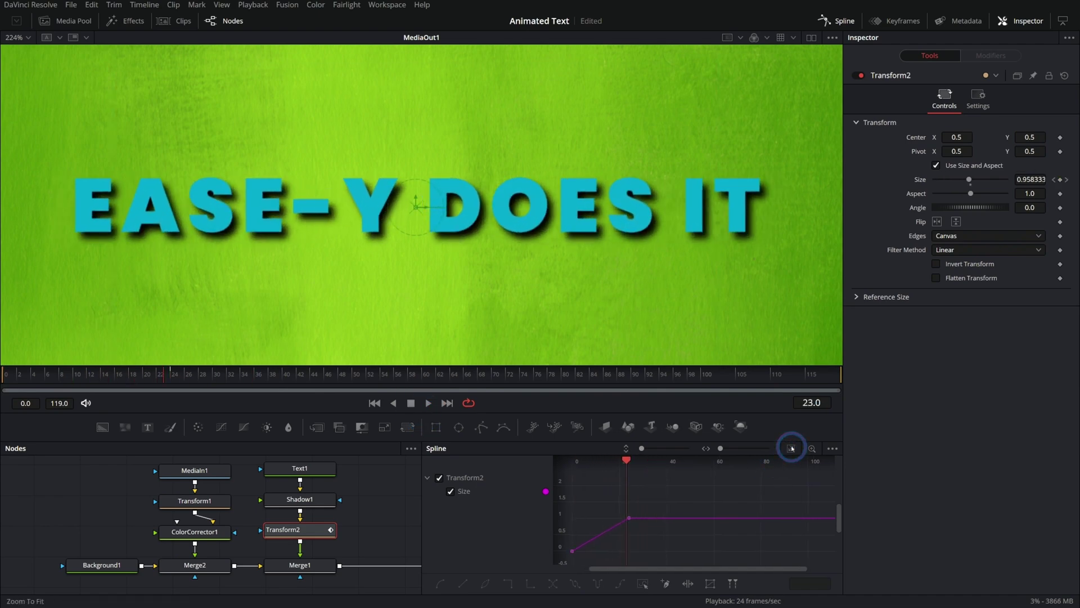
left_click(791, 448)
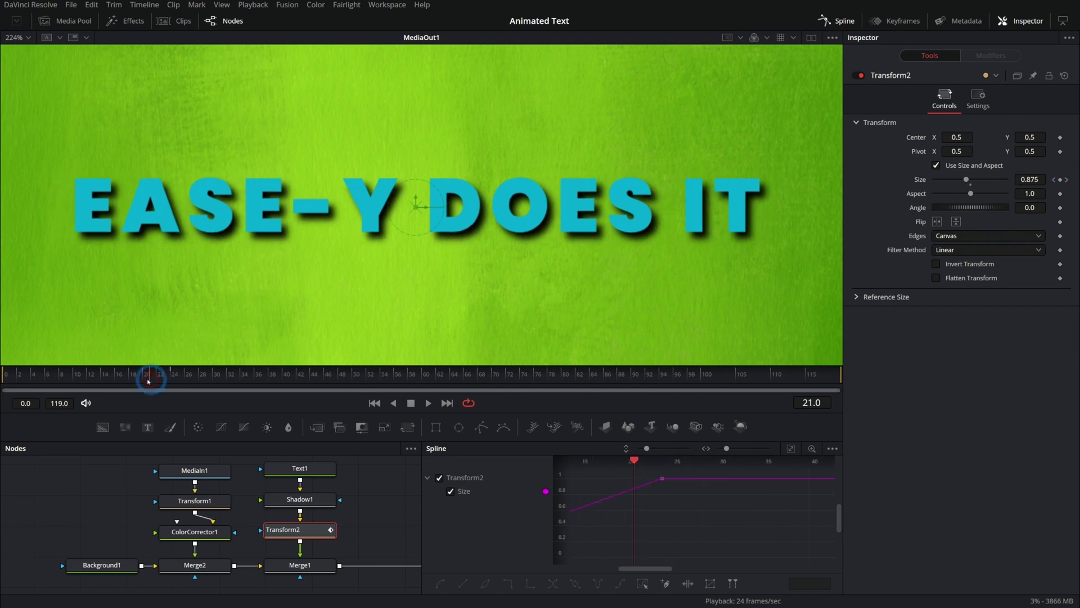
left_click(447, 403)
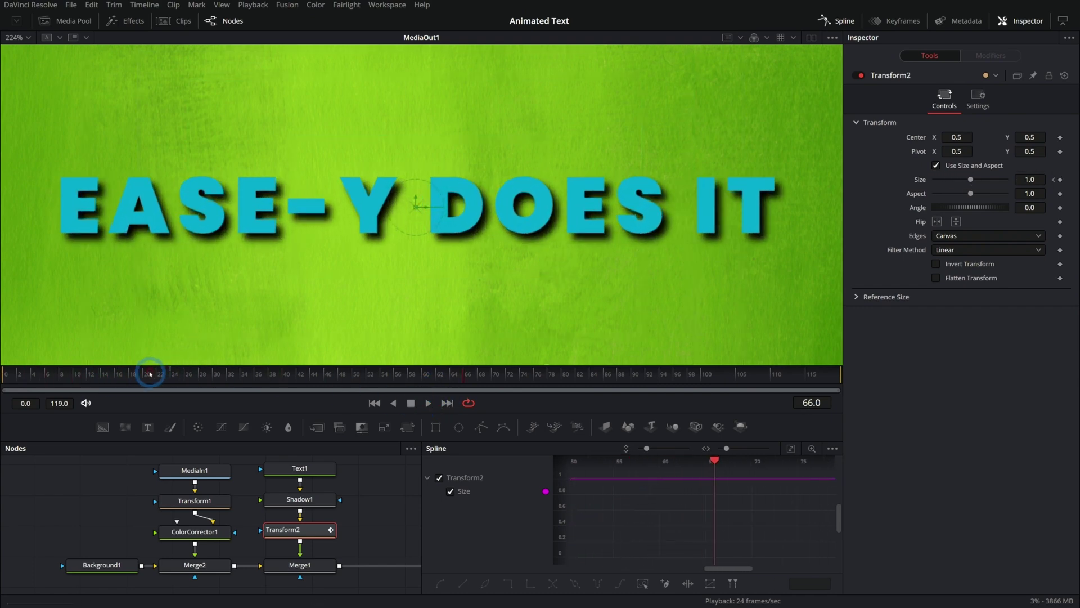
left_click_drag(150, 374, 173, 376)
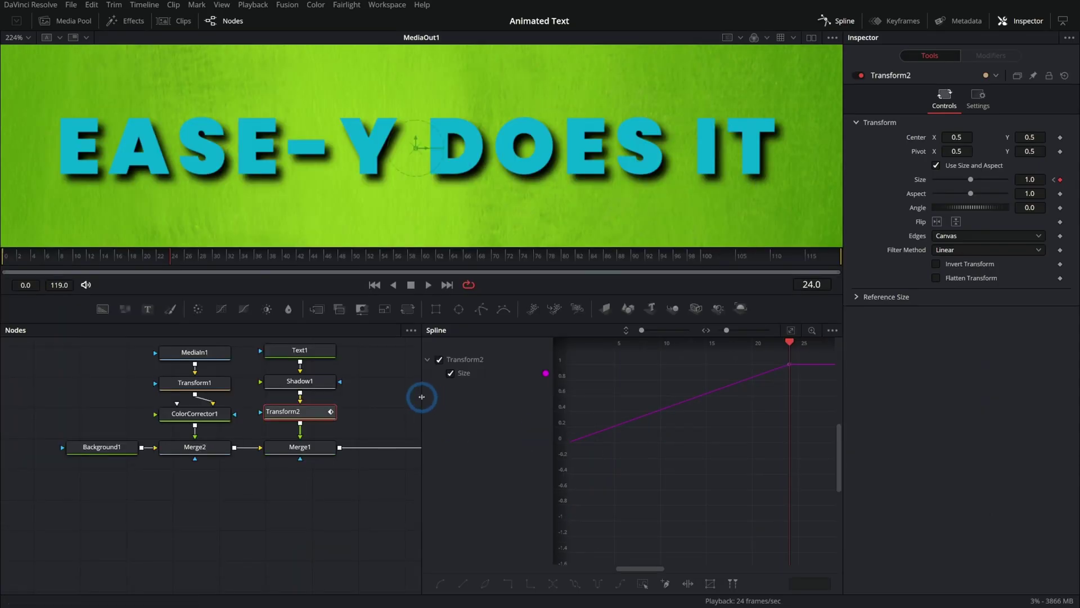
left_click_drag(422, 397, 309, 399)
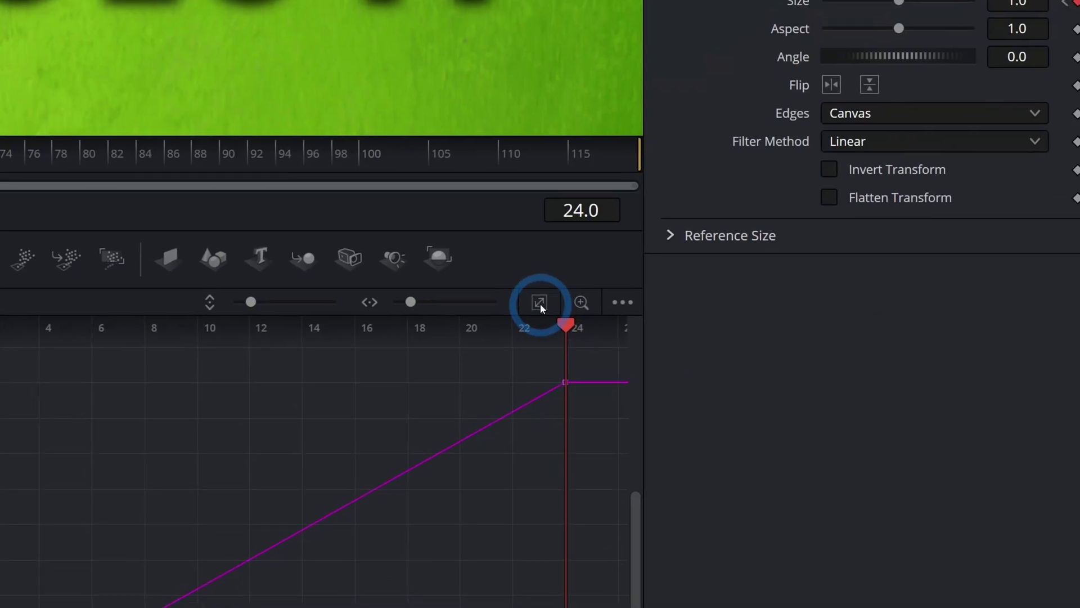
left_click(540, 302)
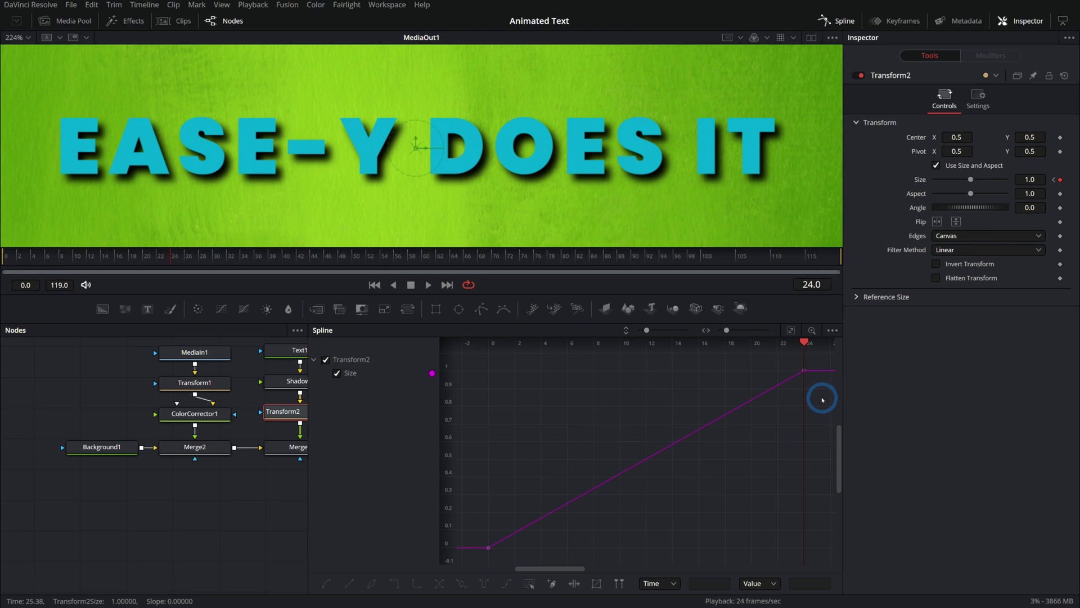
- Level the handle of the frame 24 Size keyframe by hand to ease the text in, and play the result
left_click_drag(823, 400, 762, 367)
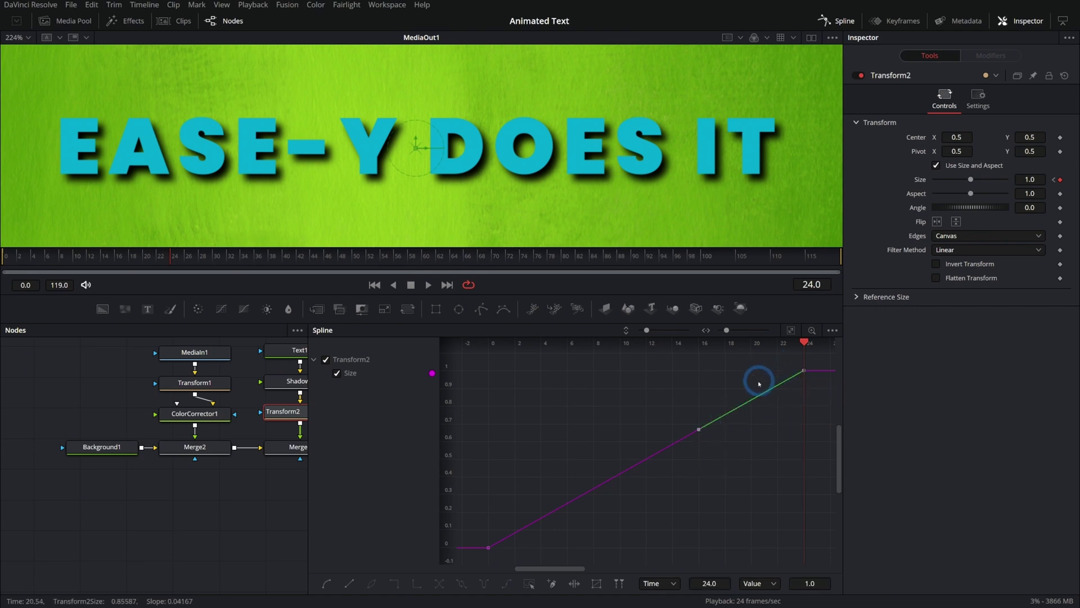
left_click_drag(698, 433, 654, 379)
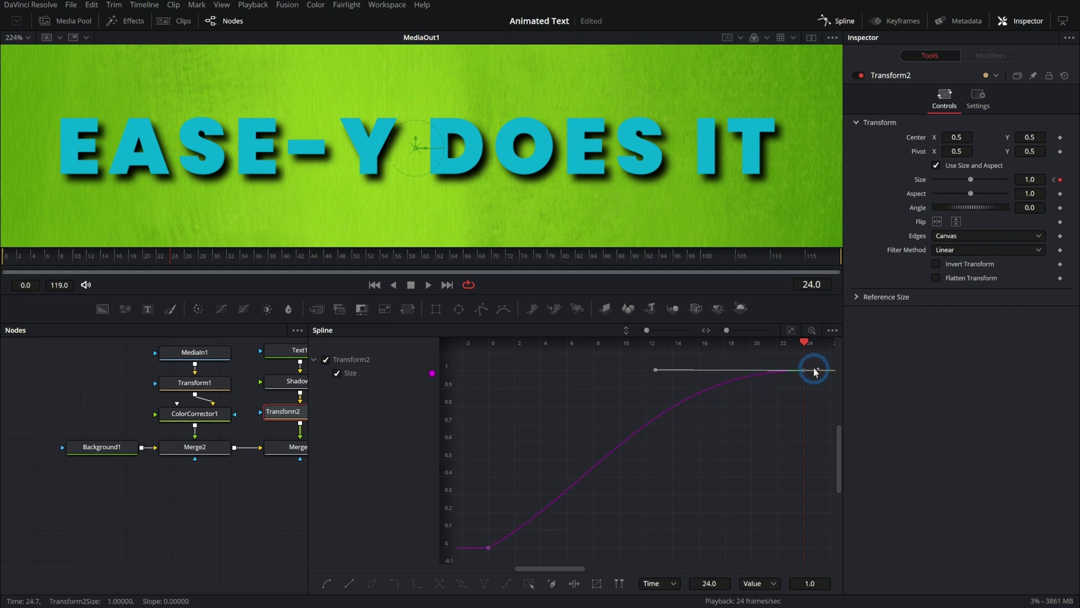
left_click(782, 398)
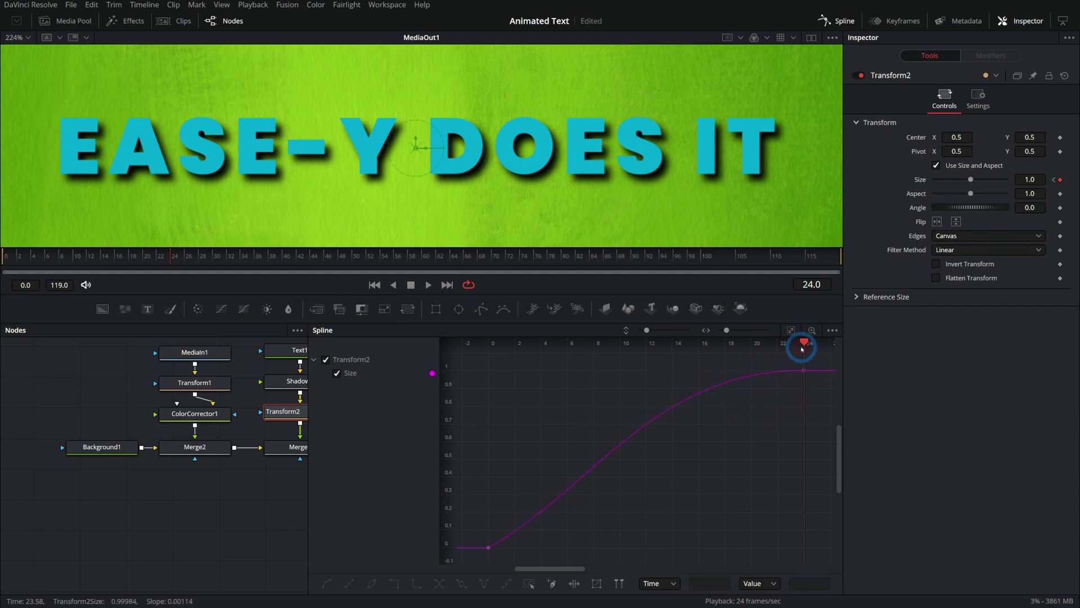
key("space")
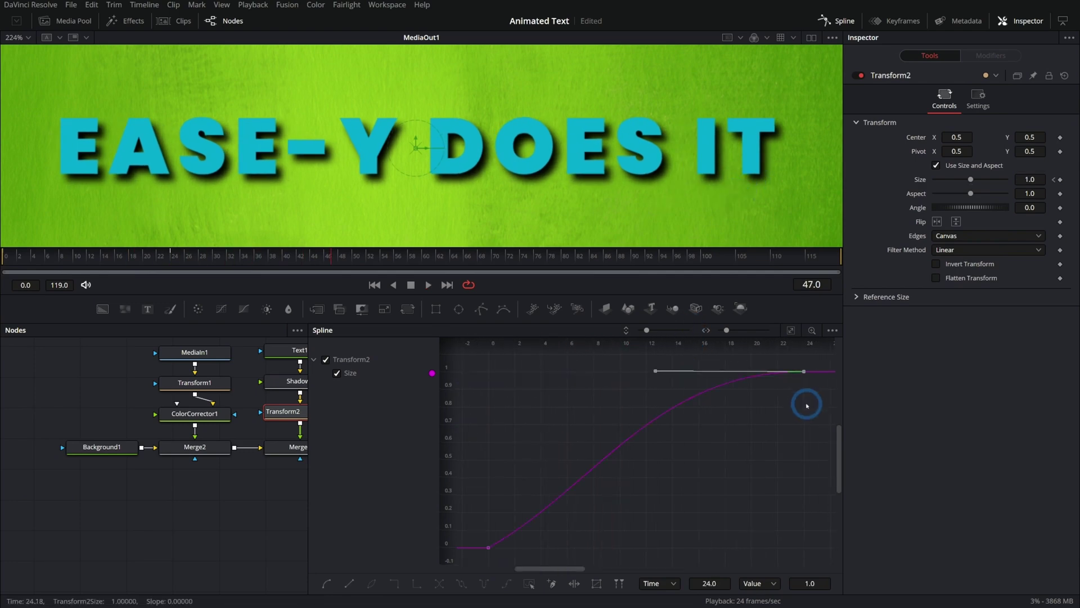
- Steepen the frame 24 keyframe's handle, then smooth the keyframe so its handle is flat
left_click_drag(656, 371, 706, 451)
left_click_drag(815, 393, 796, 362)
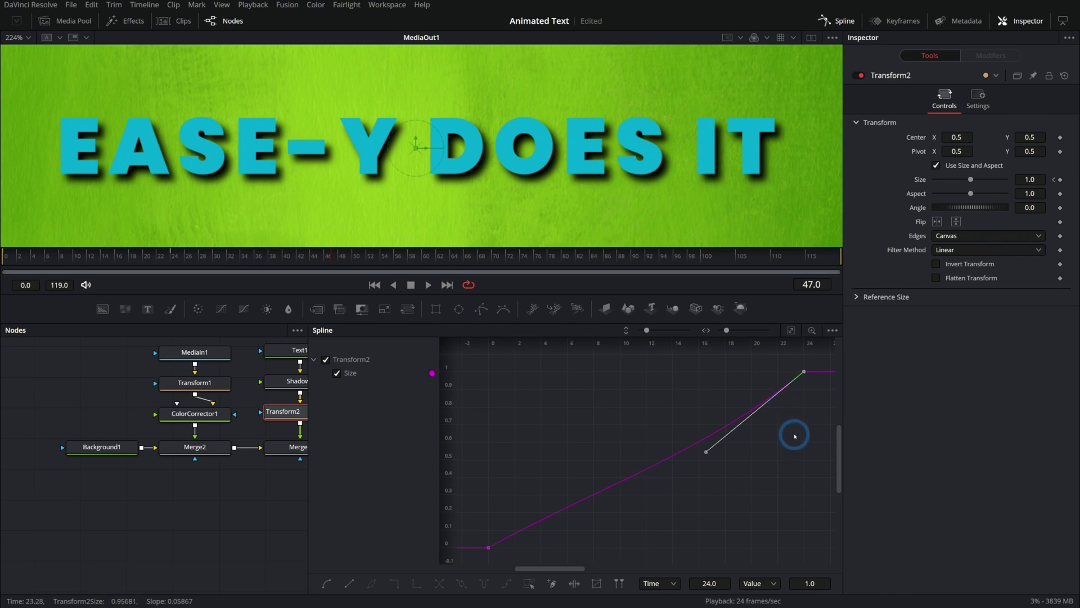
key("s")
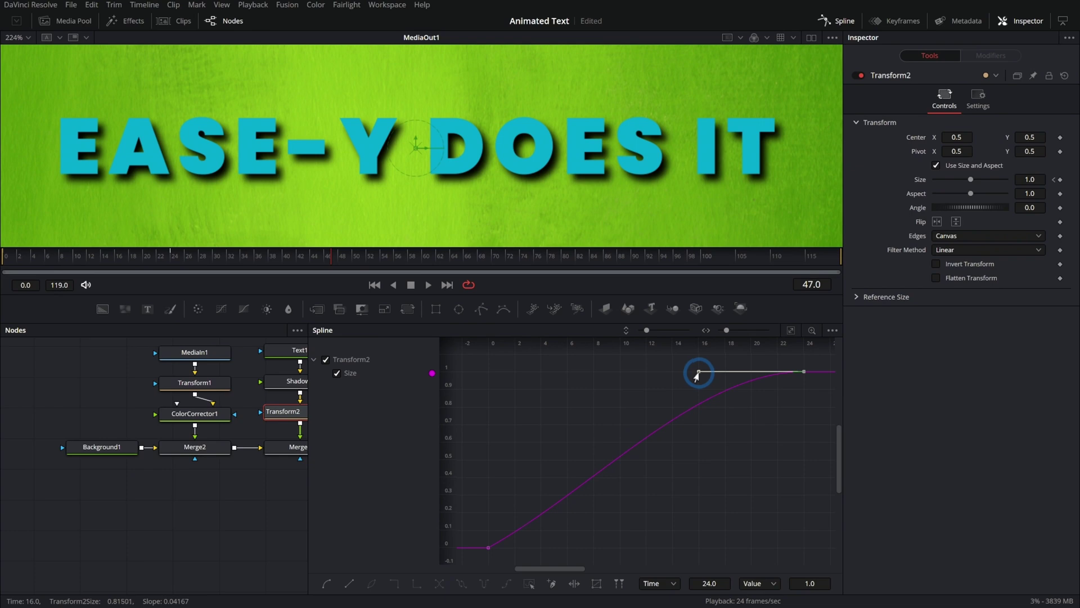
- Try lengthening the frame 24 keyframe's flat handle back to about frame 6 for a stronger ease
left_click_drag(698, 374, 579, 376)
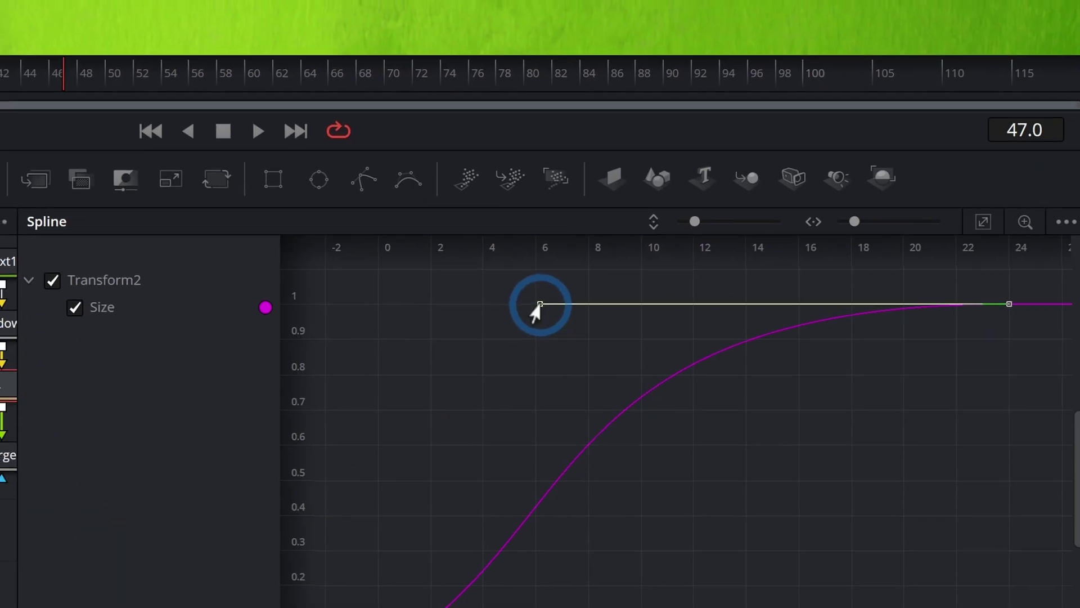
mouse_move(540, 304)
left_mouse_down()
mouse_move(616, 307)
mouse_move(541, 297)
mouse_move(544, 315)
left_mouse_up()
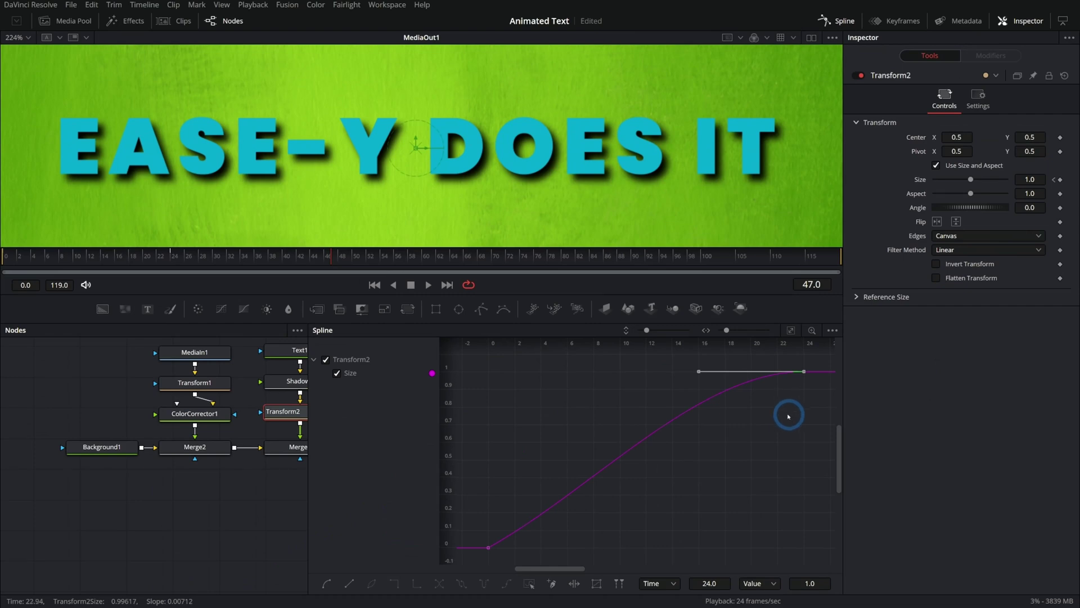
left_click(836, 323)
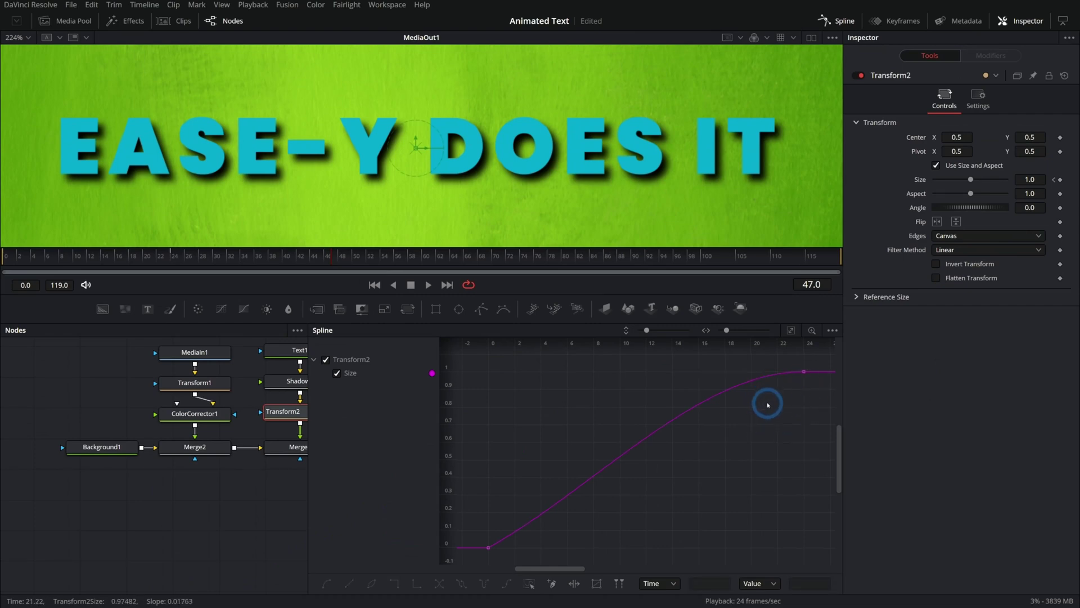
- Show the ease controls for the frame 24 keyframe, set Ease In to 84.7 and play from the start
key("t")
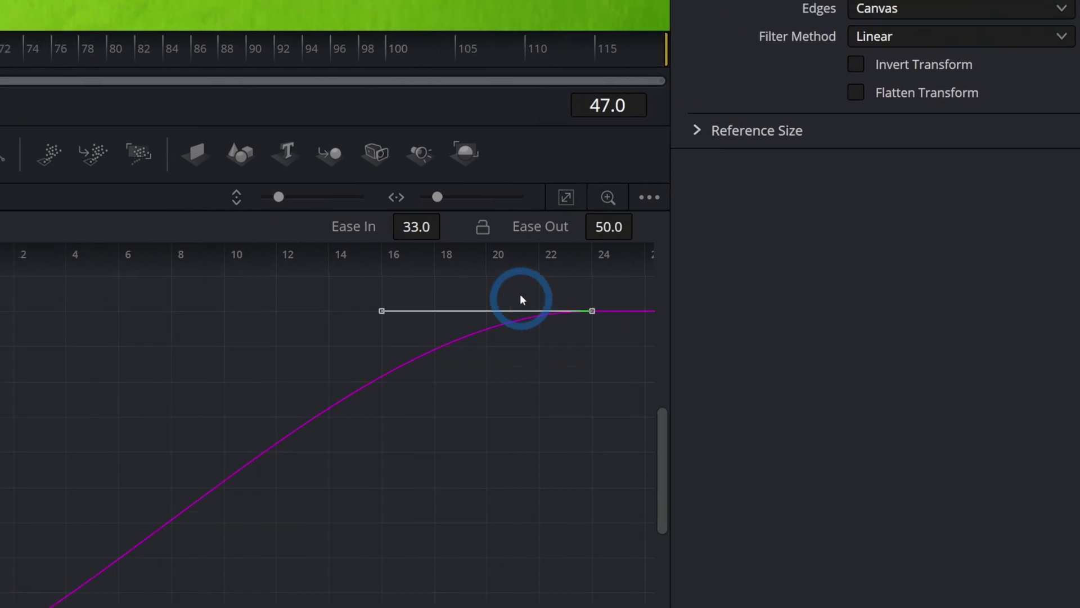
left_click_drag(540, 302, 601, 303)
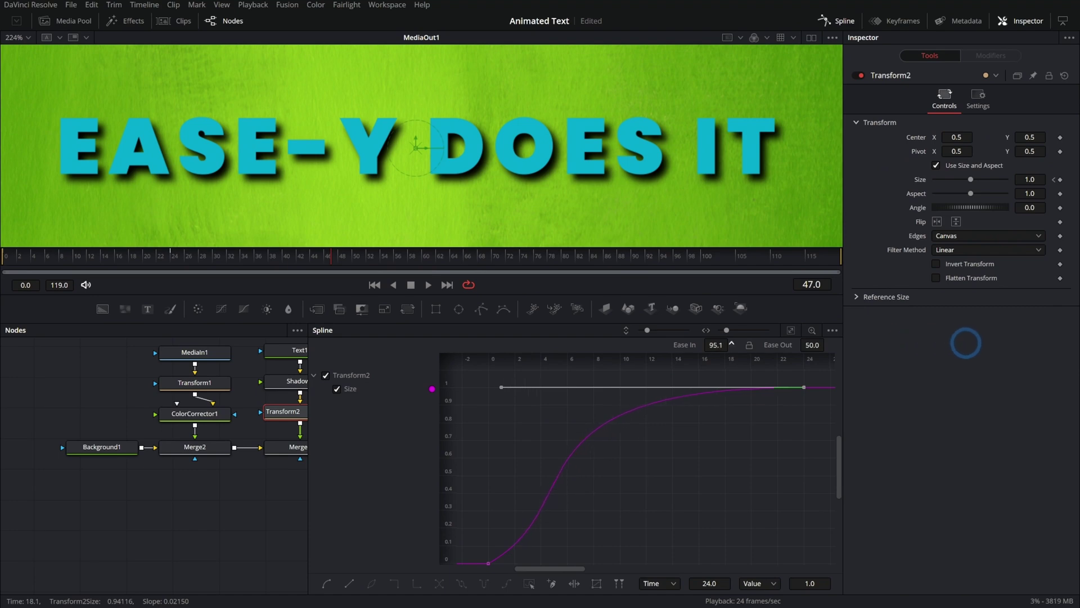
left_click_drag(877, 347, 748, 352)
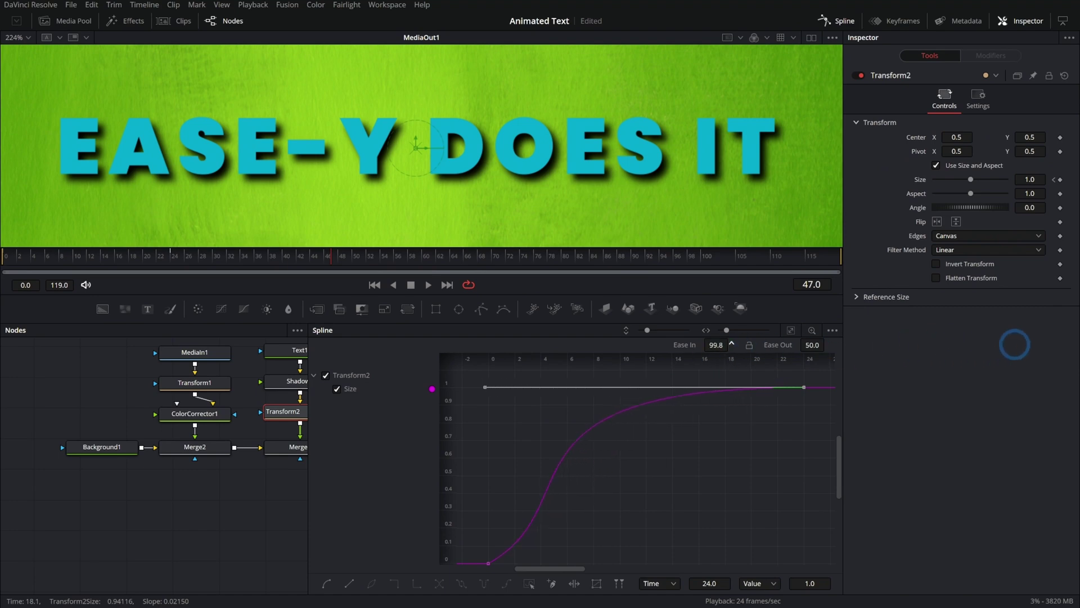
left_click(374, 285)
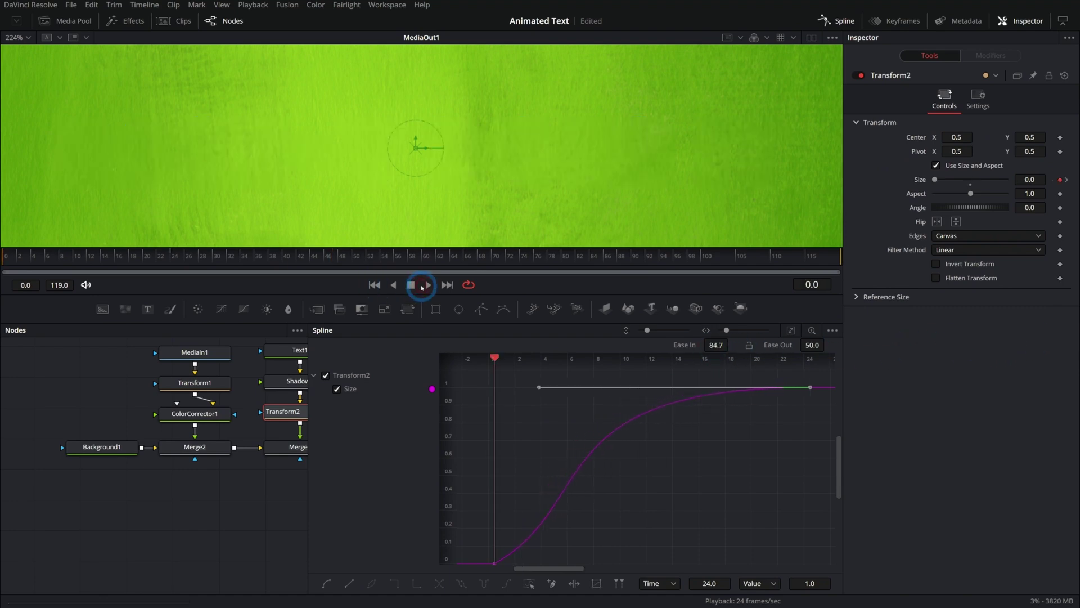
left_click(426, 285)
left_click(413, 286)
- Tilt the frame 24 keyframe's handle below the curve's end value and adjust its Ease In to 56.1
left_click_drag(590, 380, 632, 445)
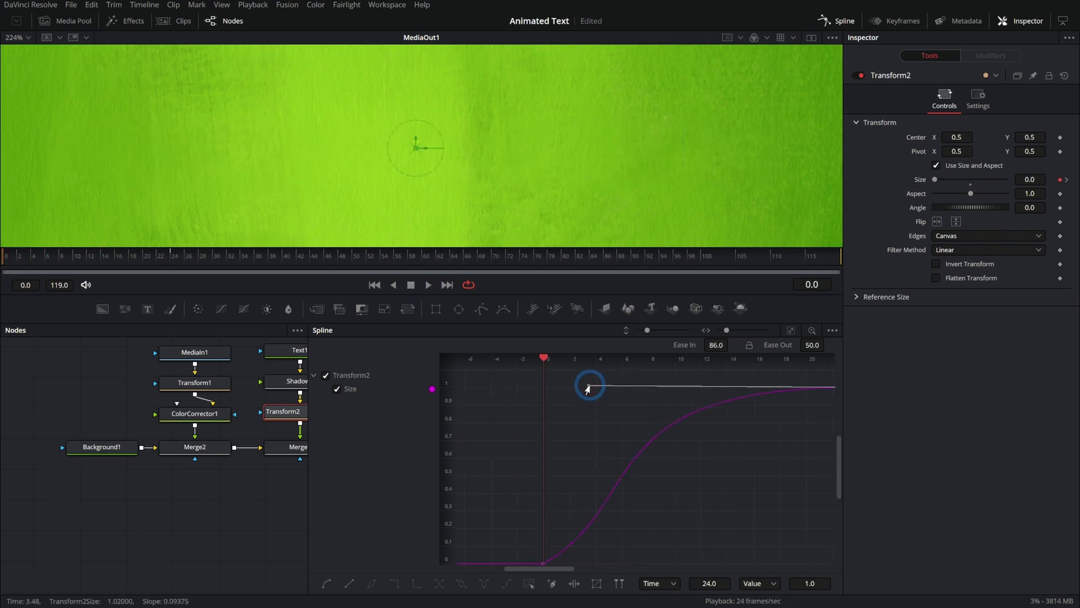
left_click_drag(696, 449, 642, 455)
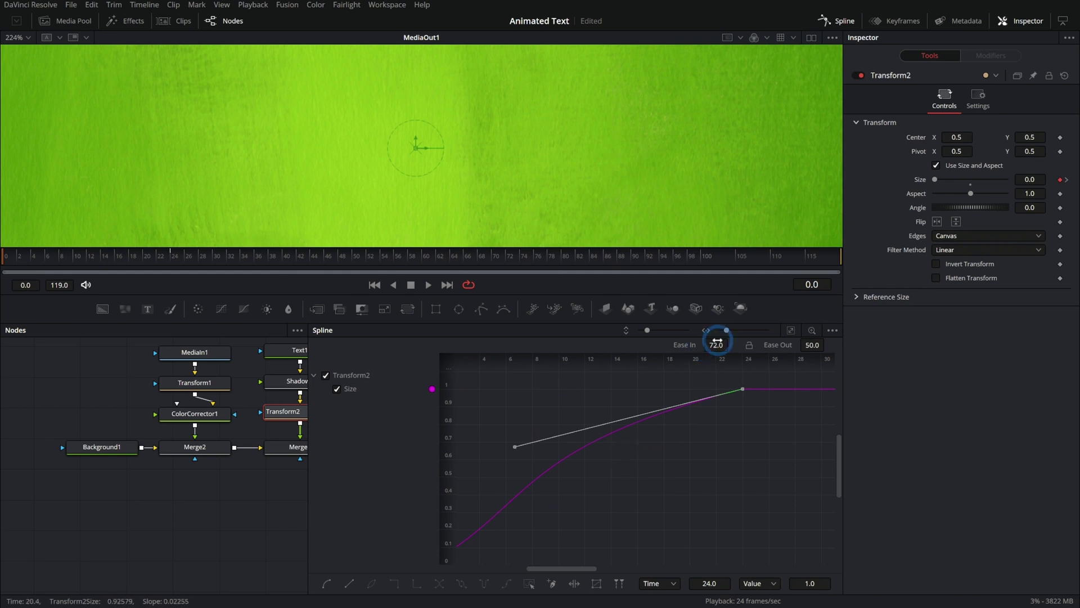
left_click_drag(786, 345, 523, 363)
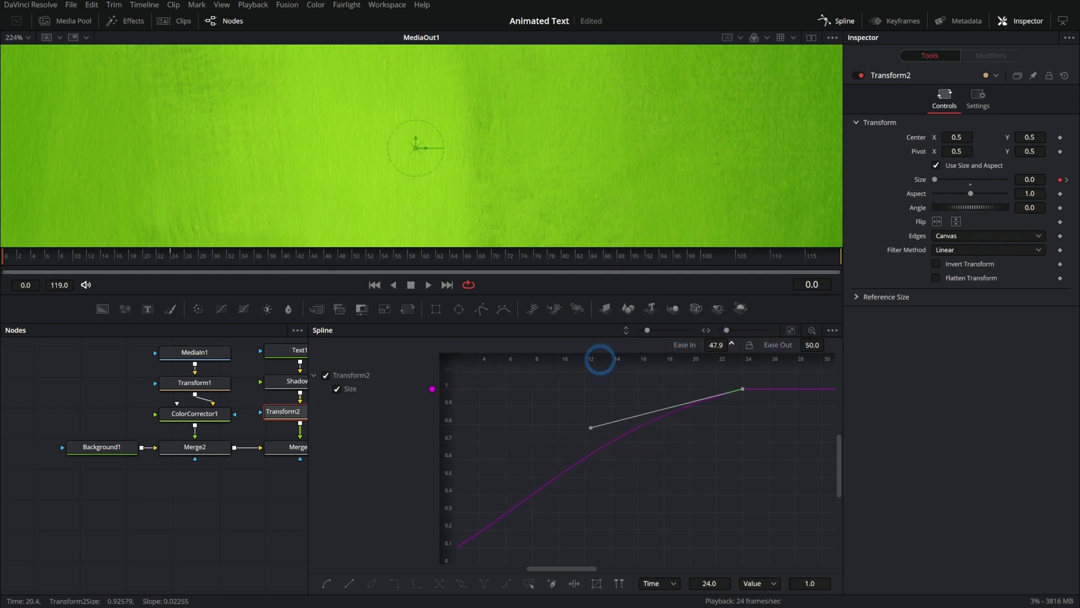
left_click_drag(599, 360, 613, 362)
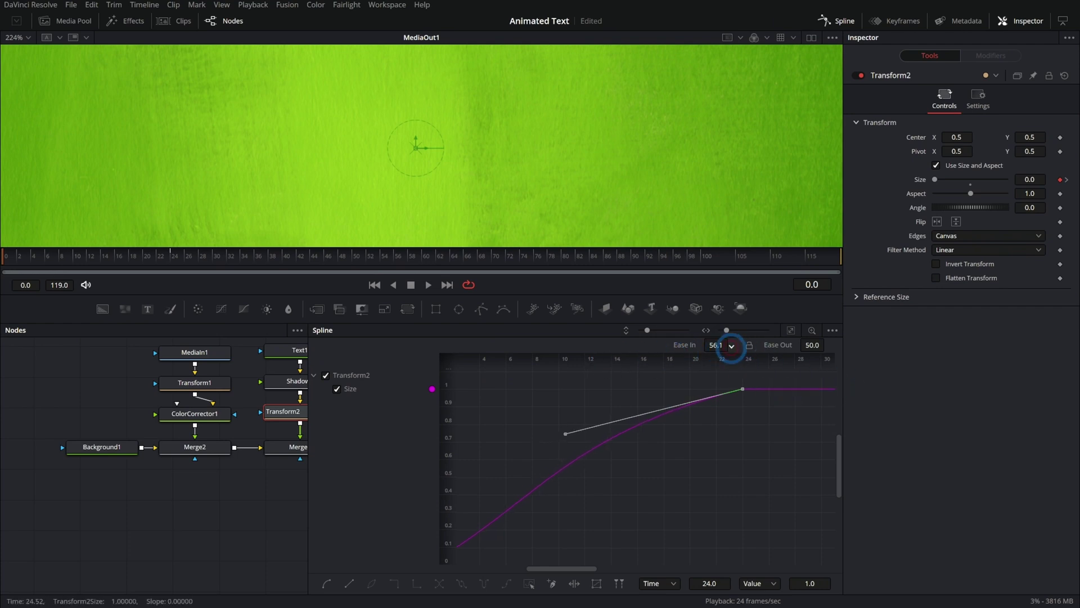
left_click_drag(692, 346, 692, 348)
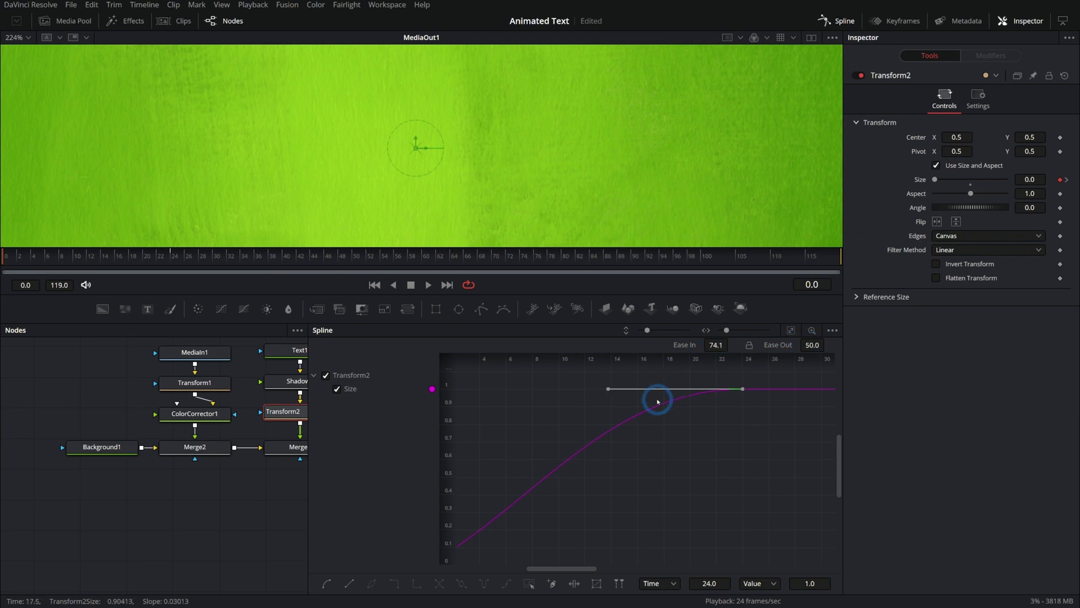
- Reopen the ease controls for the frame 24 keyframe and set its Ease In to 36.0
left_click(740, 420)
key("t")
key("t")
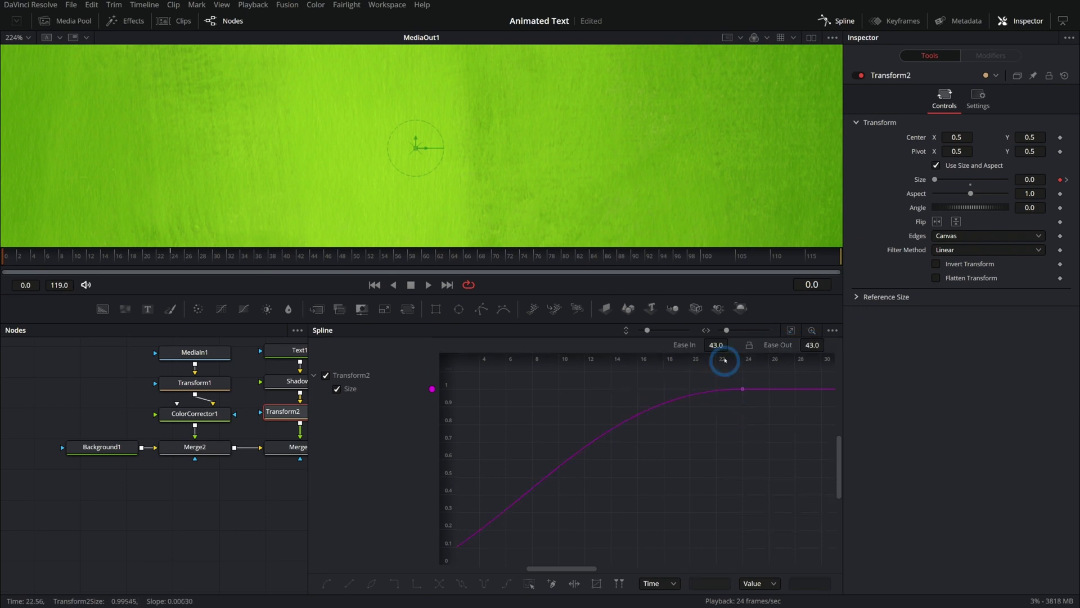
left_click_drag(711, 346, 709, 345)
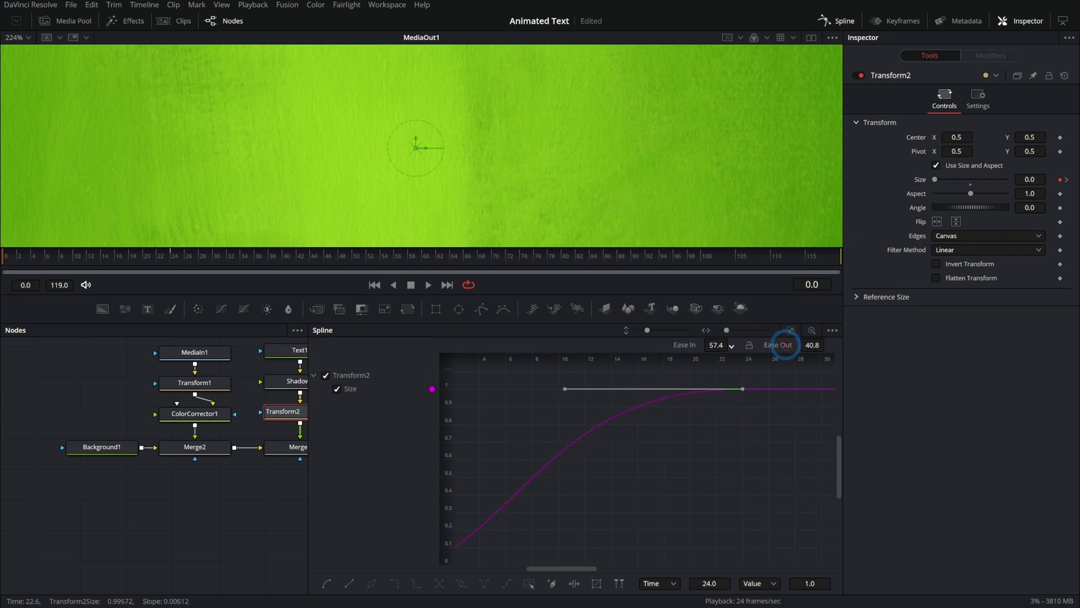
left_click_drag(786, 347, 639, 346)
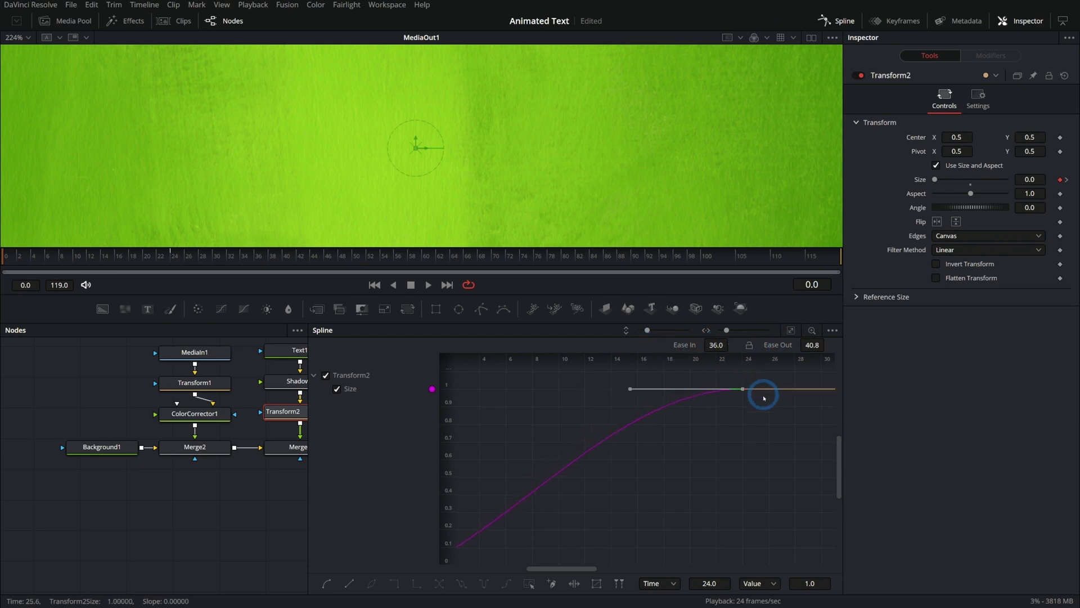
- With the playhead at frame 11, smooth the frame 24 Size keyframe and set its Ease In to 56.2
left_click(380, 286)
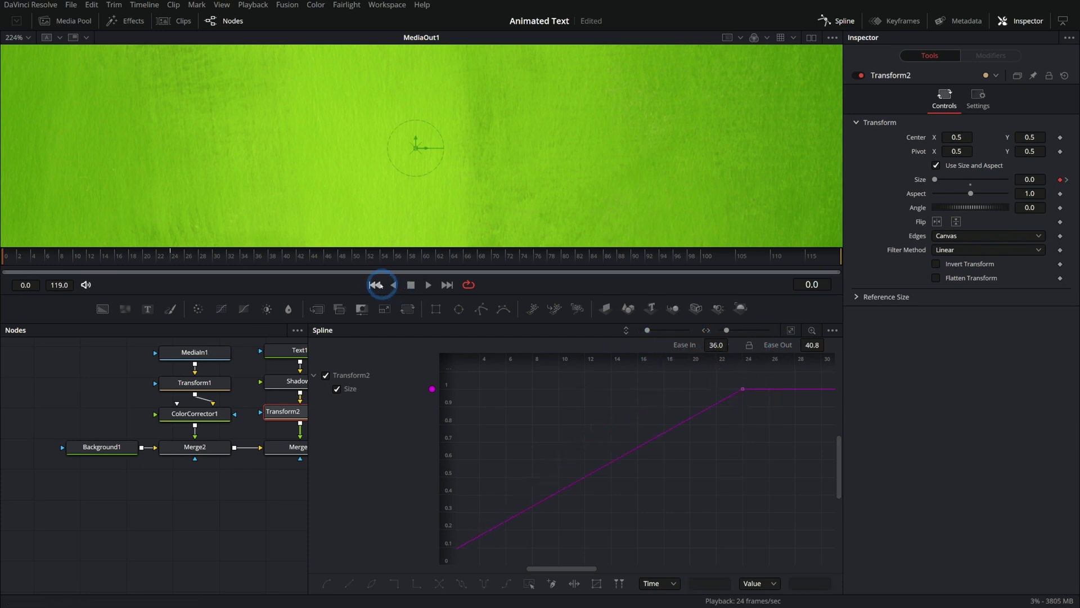
left_click_drag(61, 256, 79, 256)
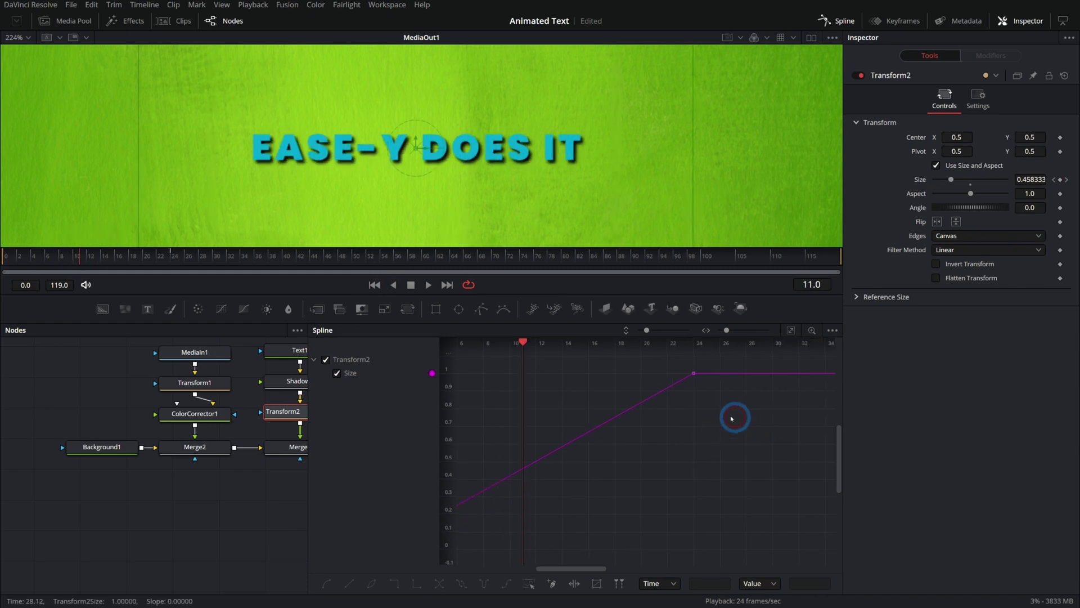
left_click_drag(660, 361, 714, 429)
key("shift+s")
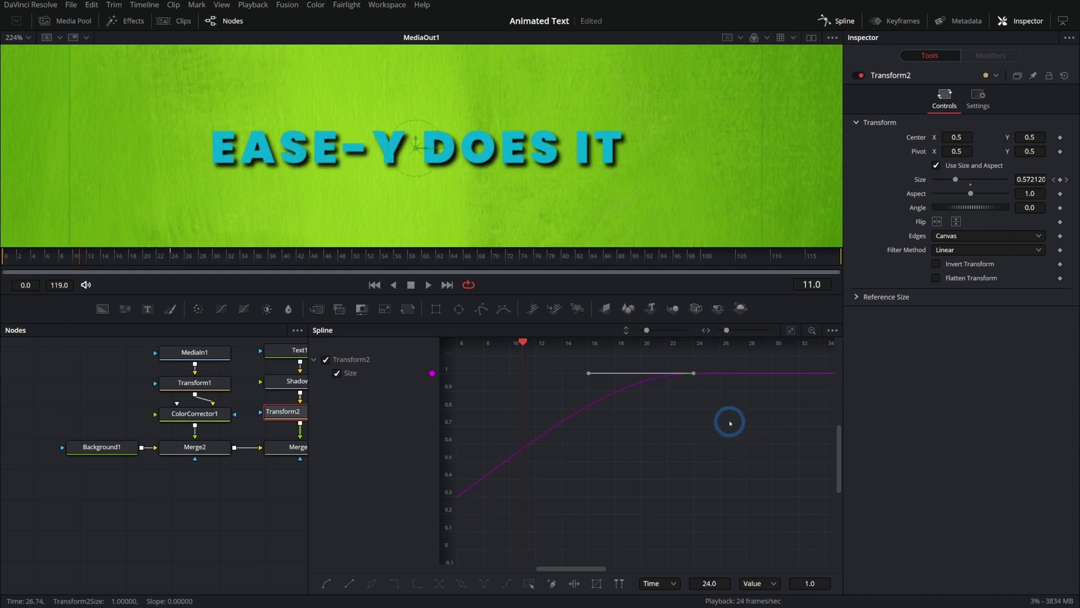
key("t")
left_click_drag(717, 348, 839, 351)
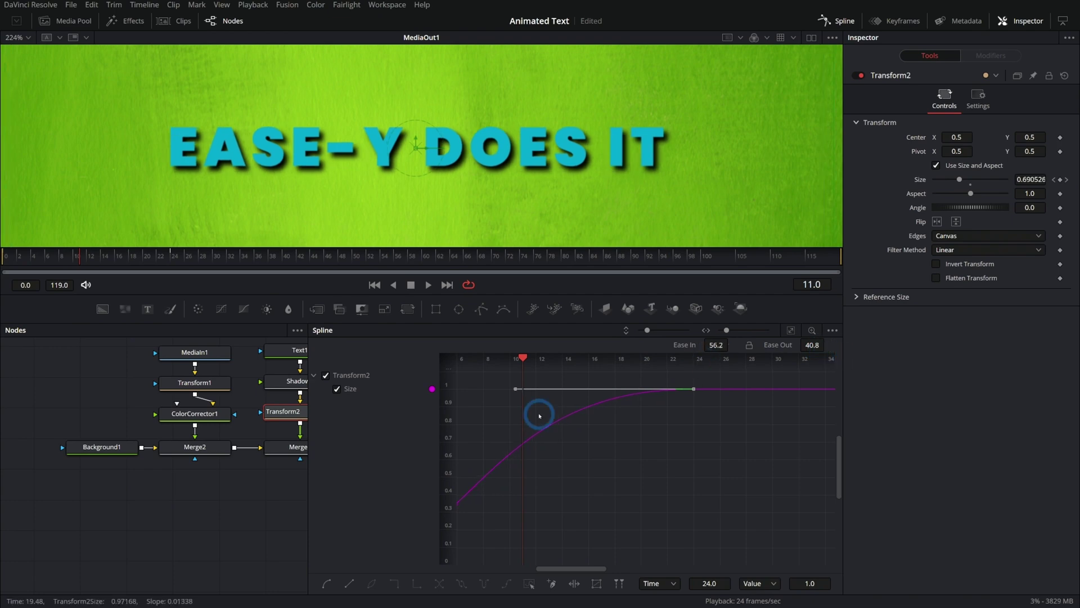
- Play the eased text scale-up from the first frame
left_click(722, 397)
left_click(374, 285)
left_click(427, 285)
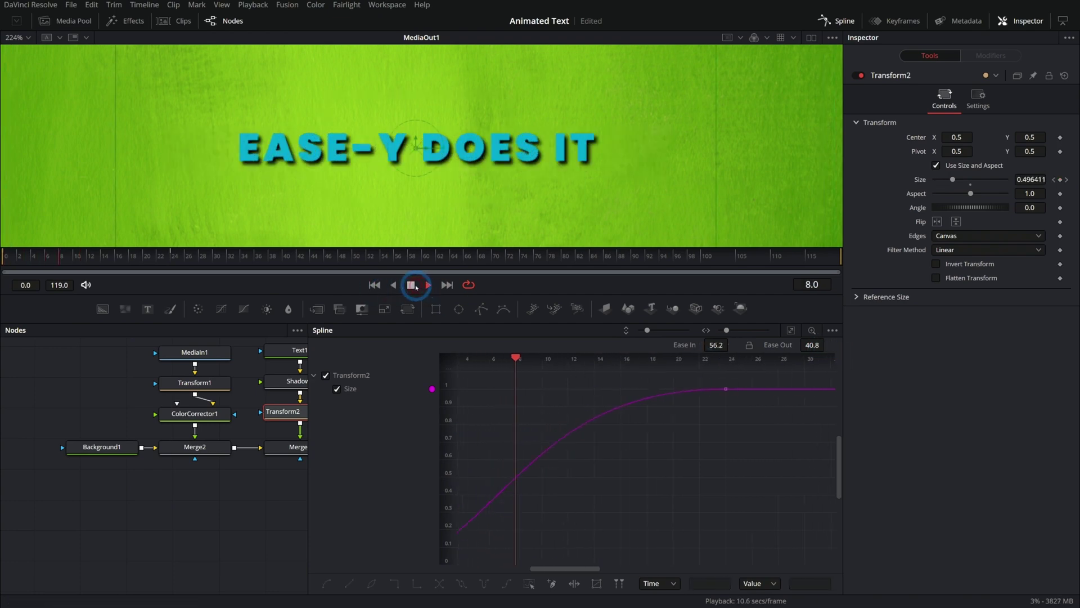